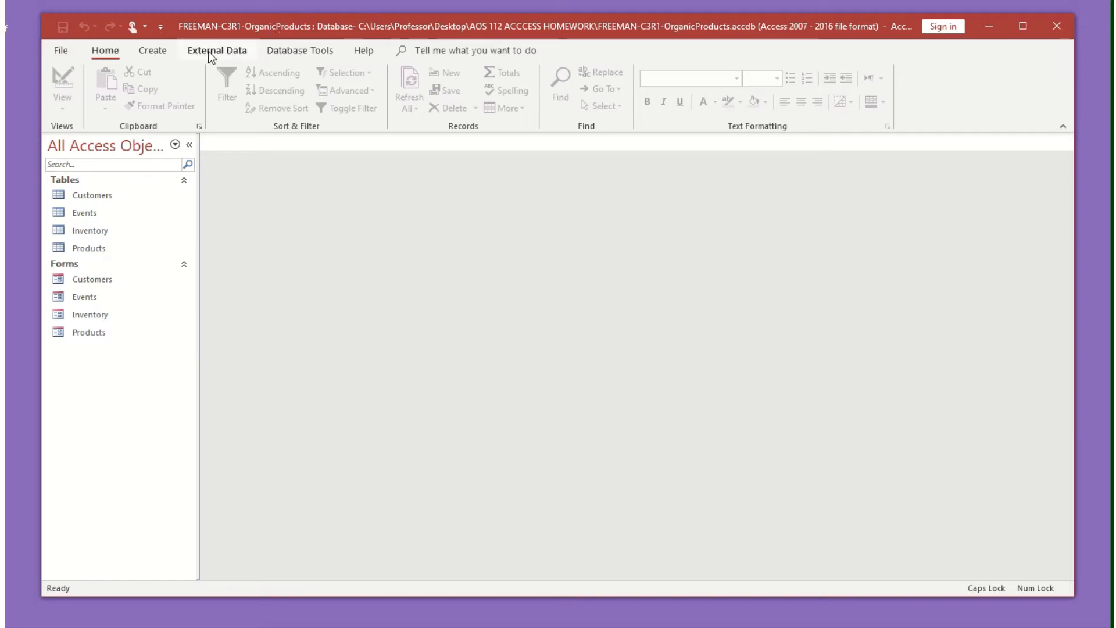
Start a new query in Design view and add the Inventory and Products tables to it.
click(164, 53)
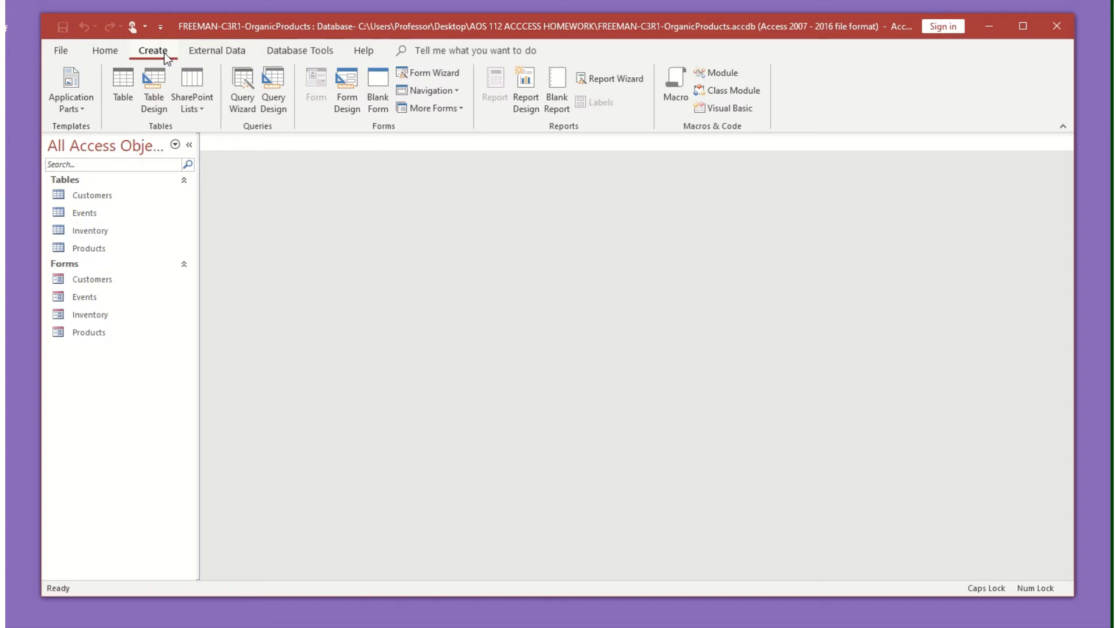
click(277, 92)
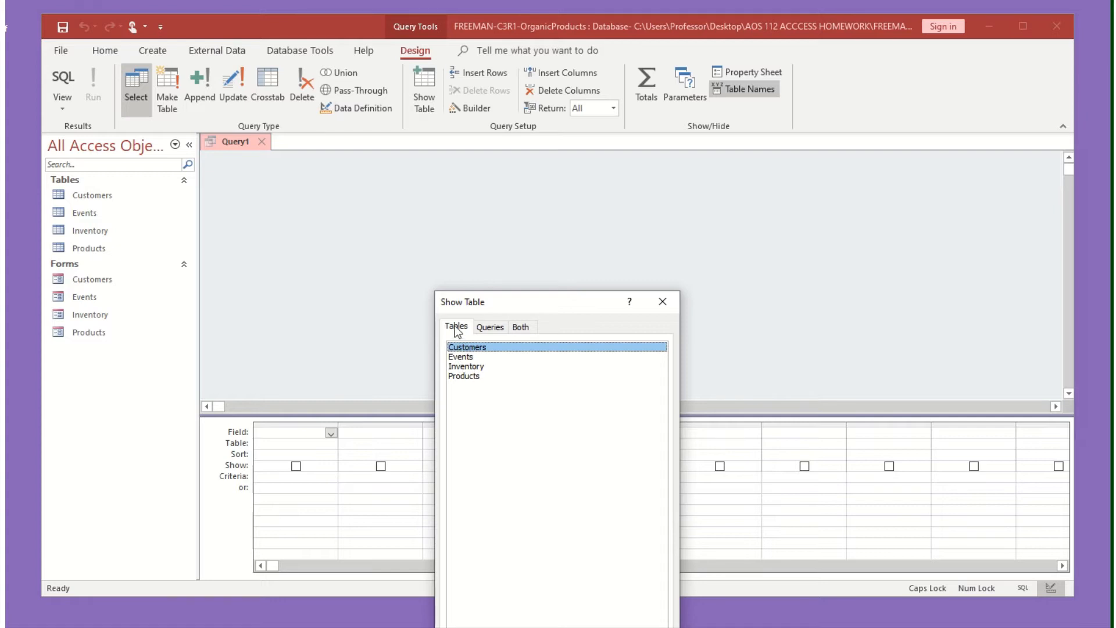
double_click(482, 366)
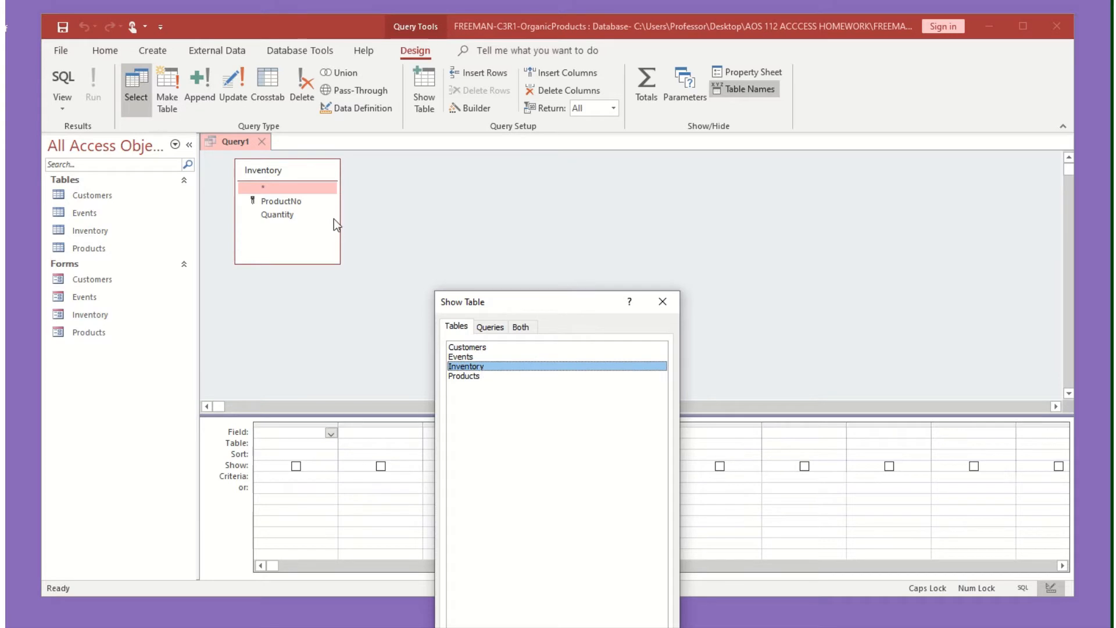
double_click(474, 375)
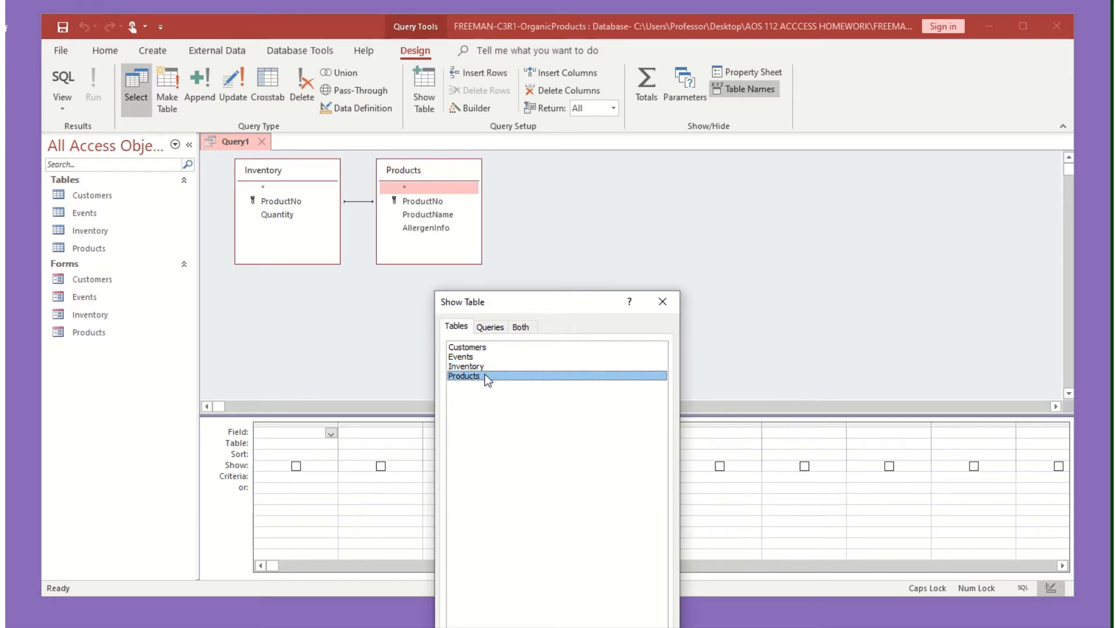
double_click(484, 376)
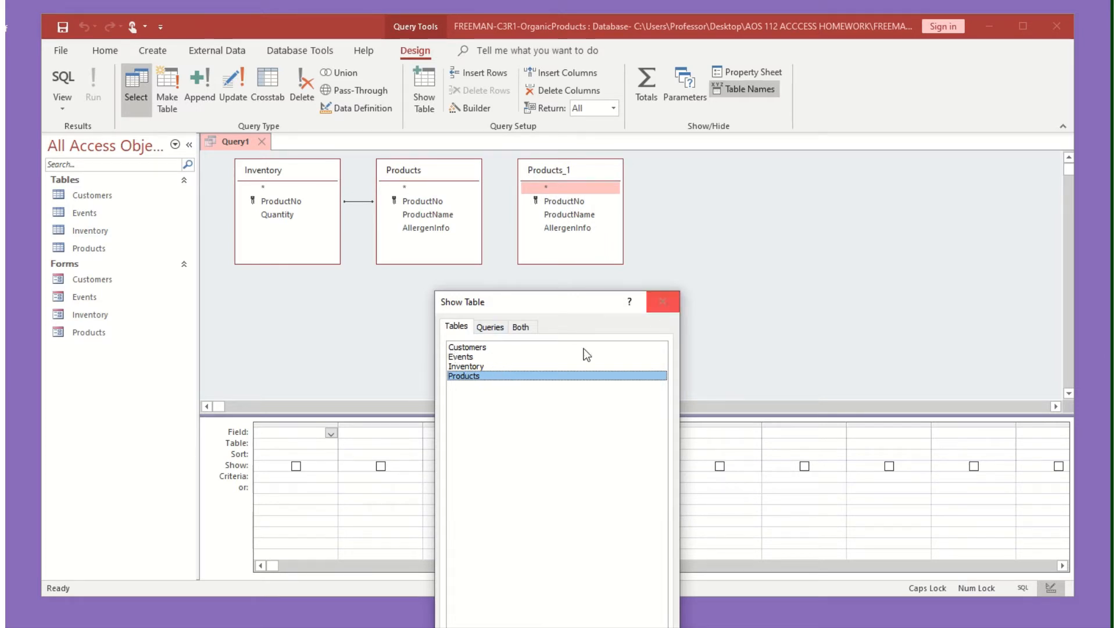
click(658, 308)
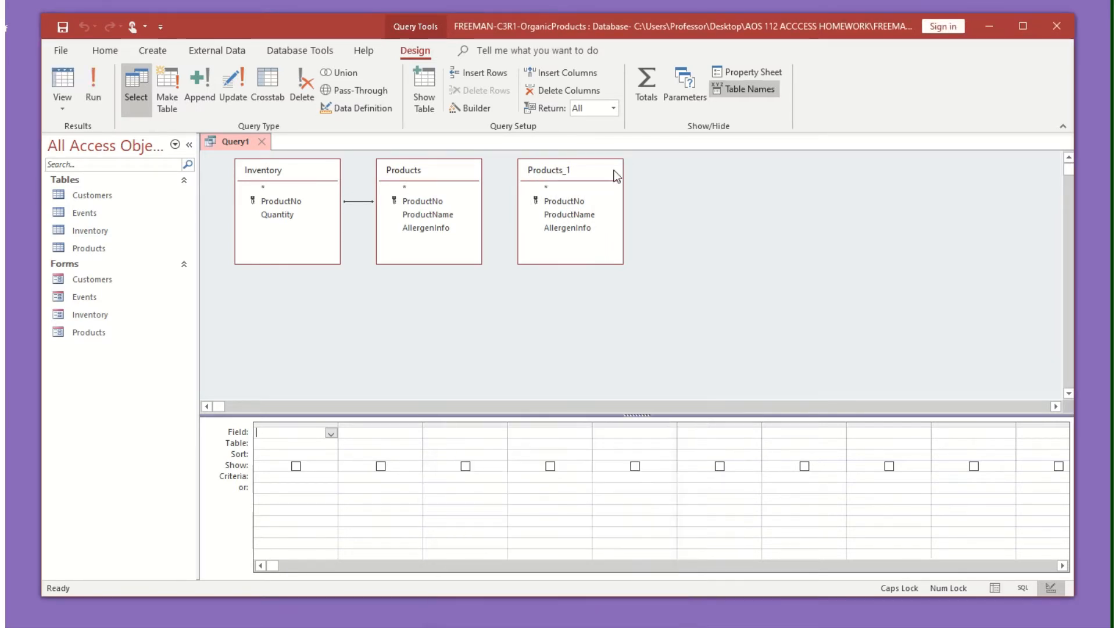
Remove the duplicate Products_1 table from the query and lengthen the Products and Inventory field lists.
click(595, 166)
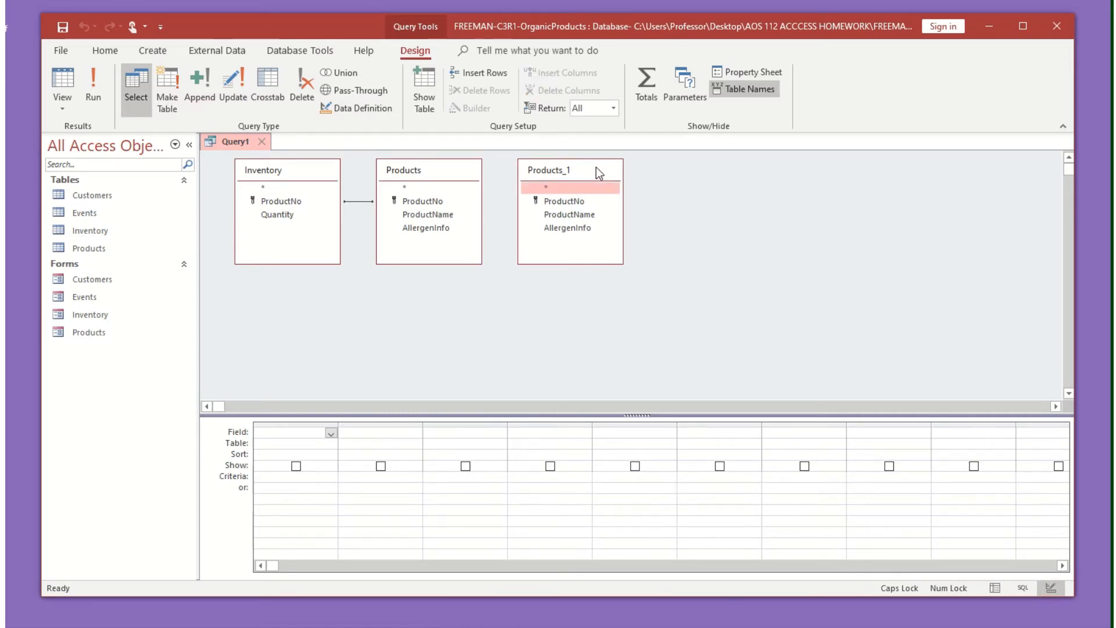
key(Delete)
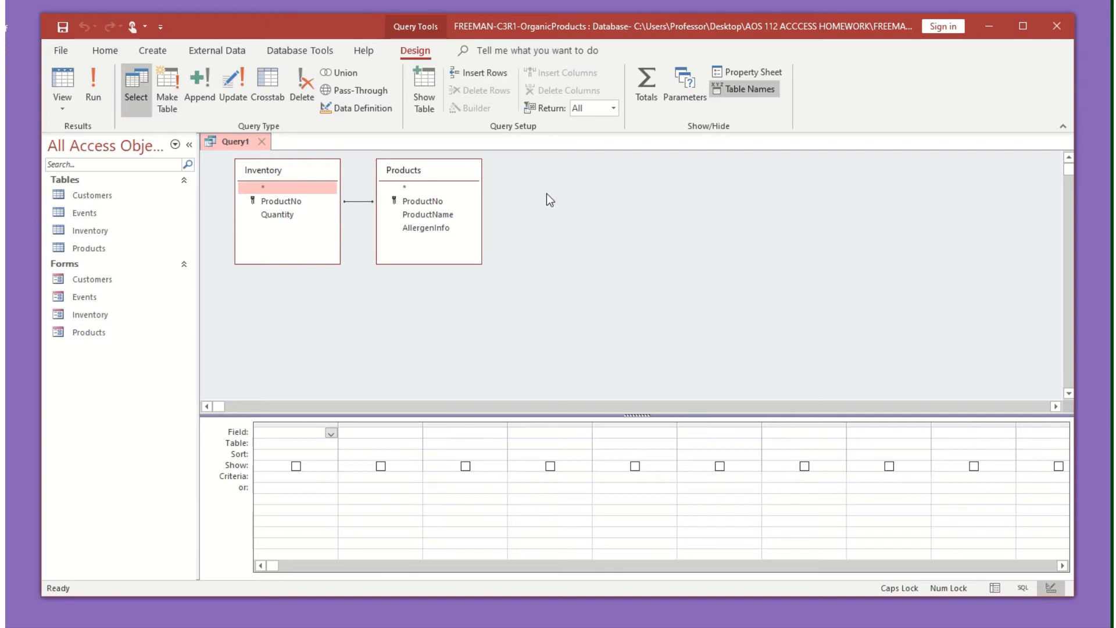
drag(448, 263, 438, 312)
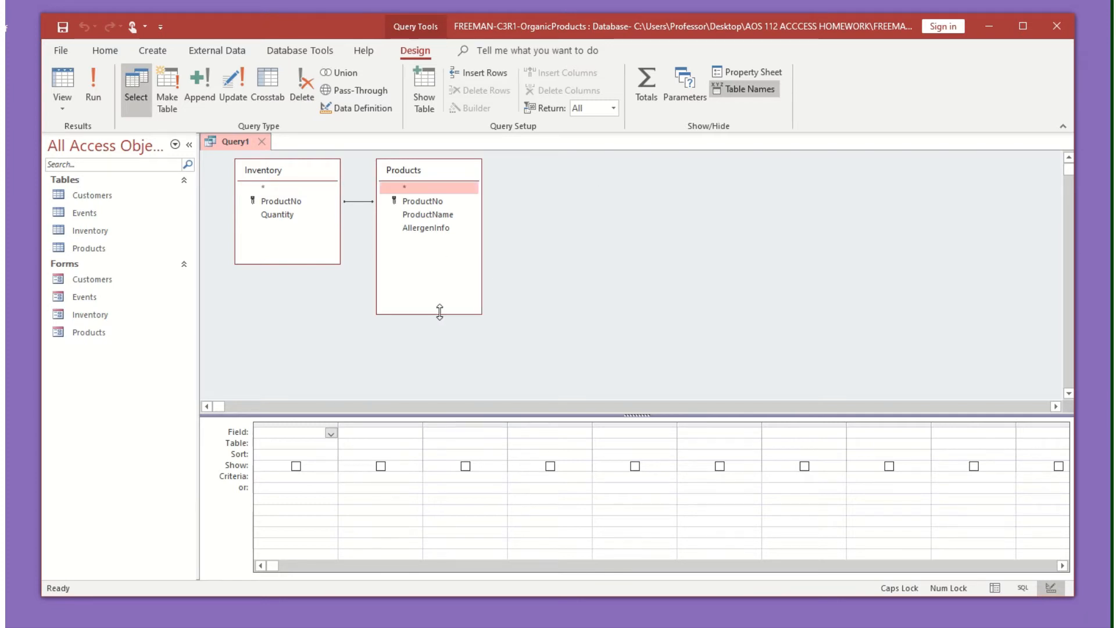
drag(319, 263, 304, 313)
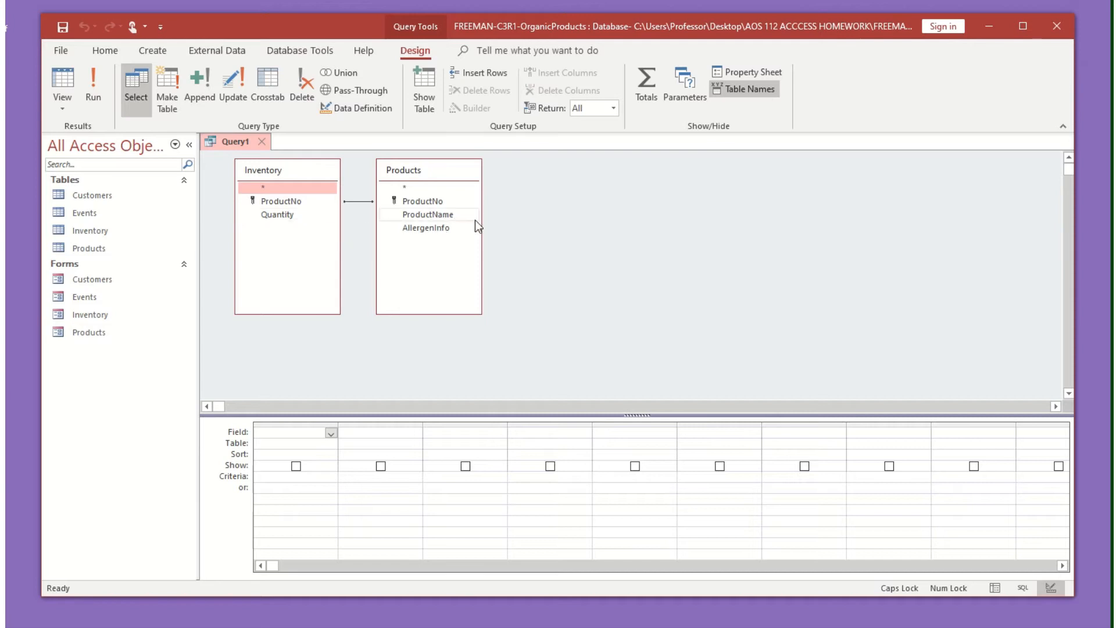
Add ProductNo and ProductName from Products and Quantity from Inventory to the query's design grid.
double_click(423, 202)
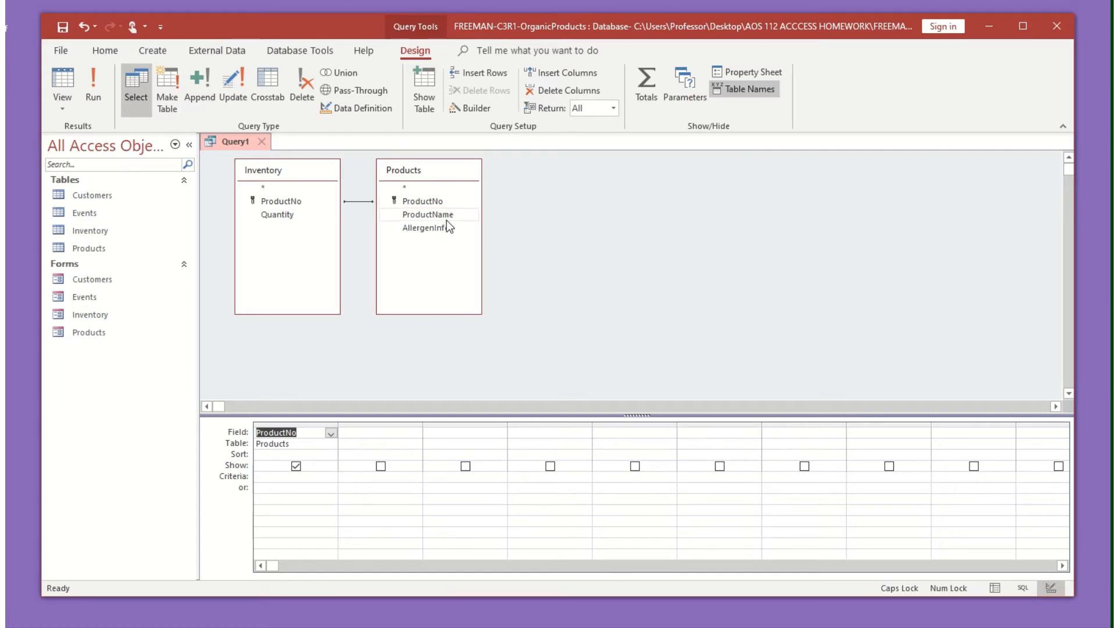
double_click(449, 215)
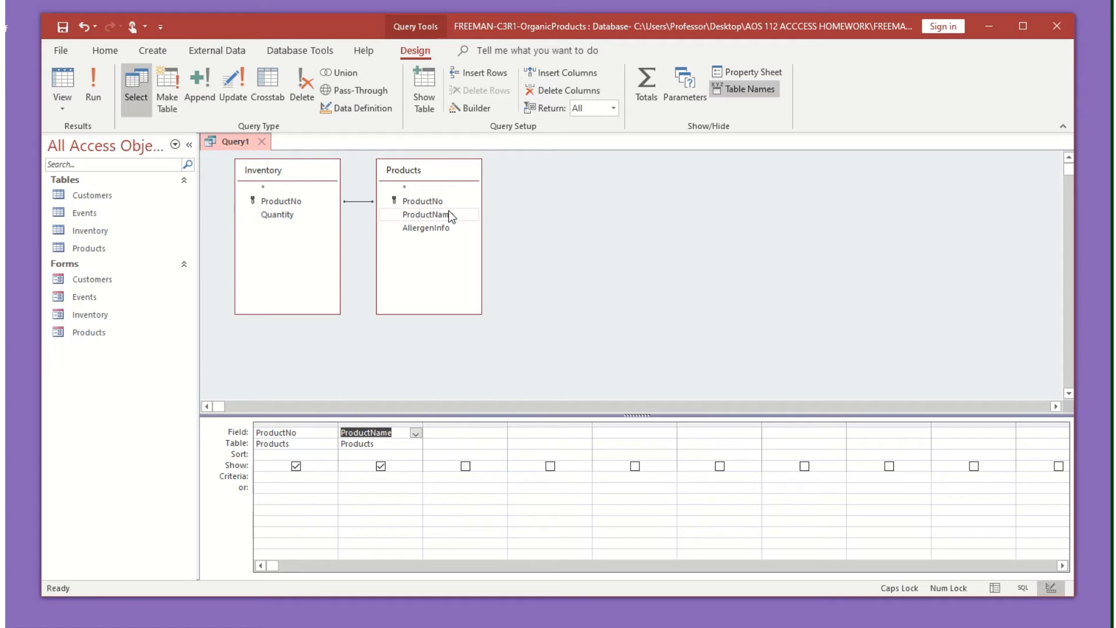
double_click(270, 215)
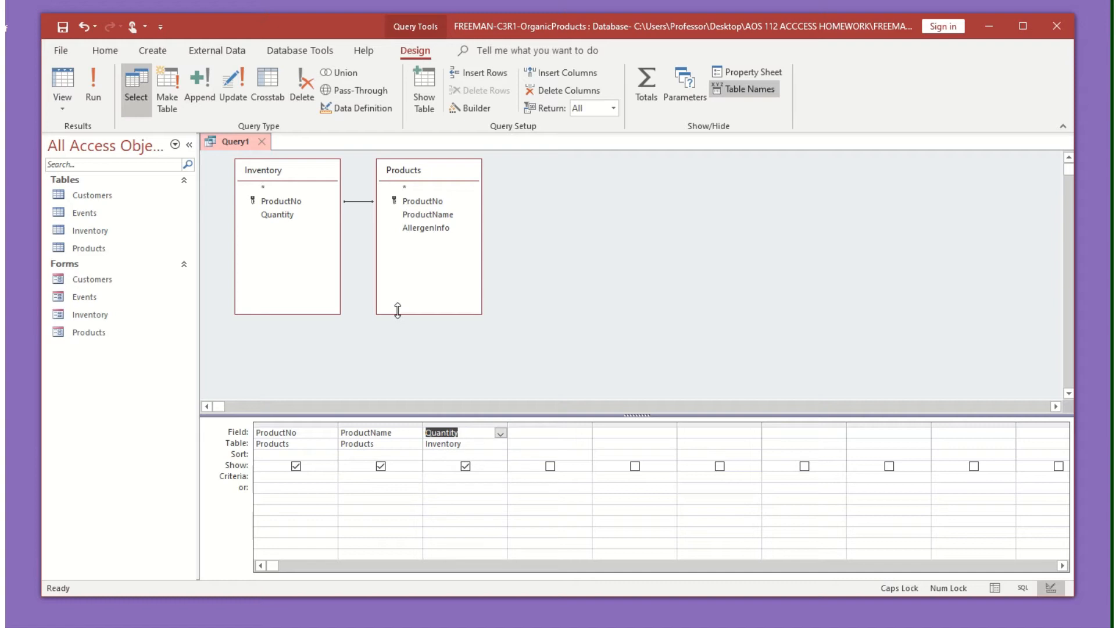
Enter <100 in the Quantity column's "or" criteria row and show the query results as a datasheet.
click(428, 488)
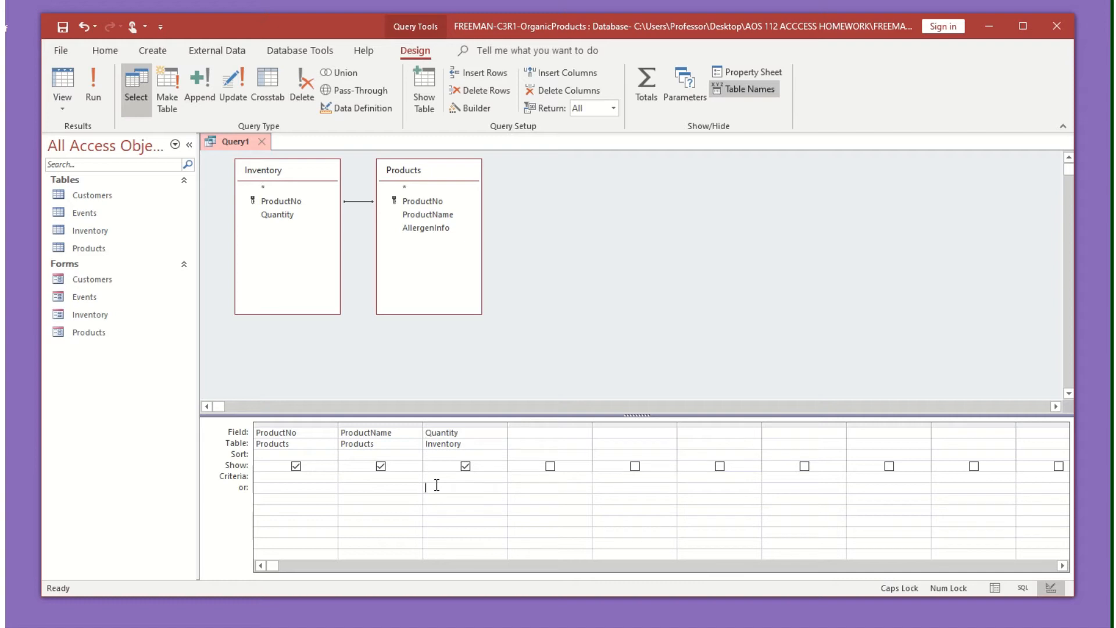
key(Caps_Lock)
text(>)
key(BackSpace)
text(<100)
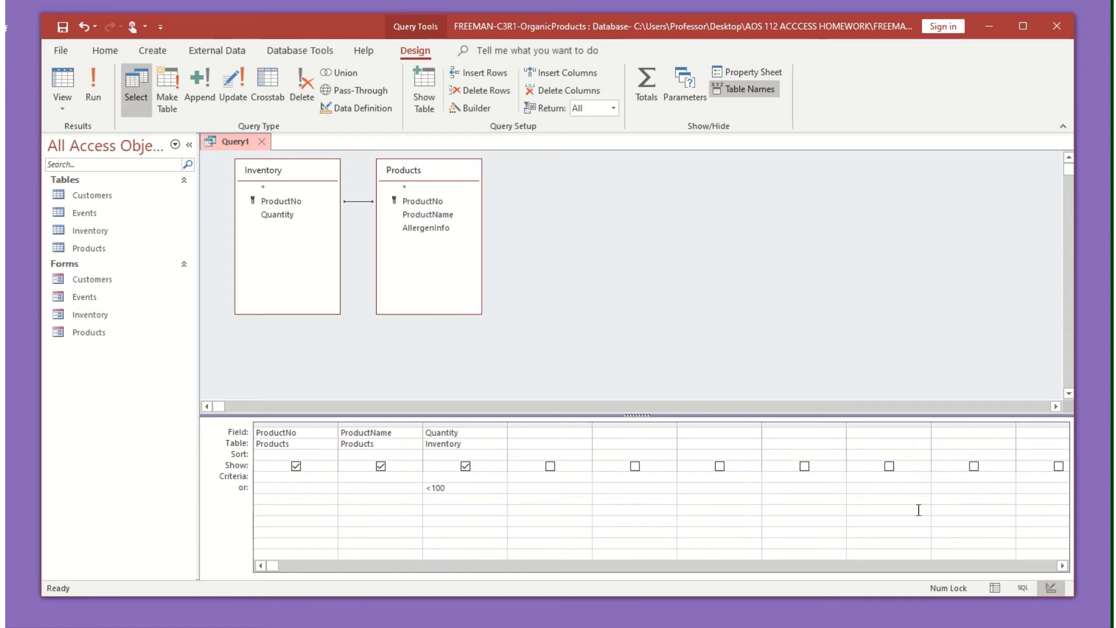
click(1000, 589)
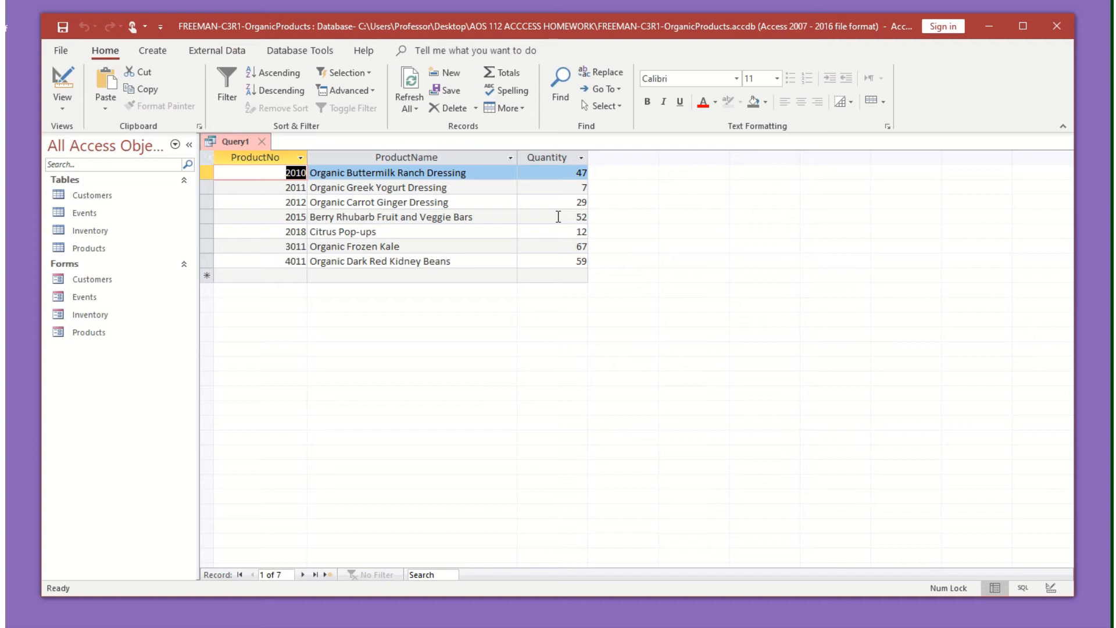
Save the query as "Inventory under 100" and close it.
click(63, 26)
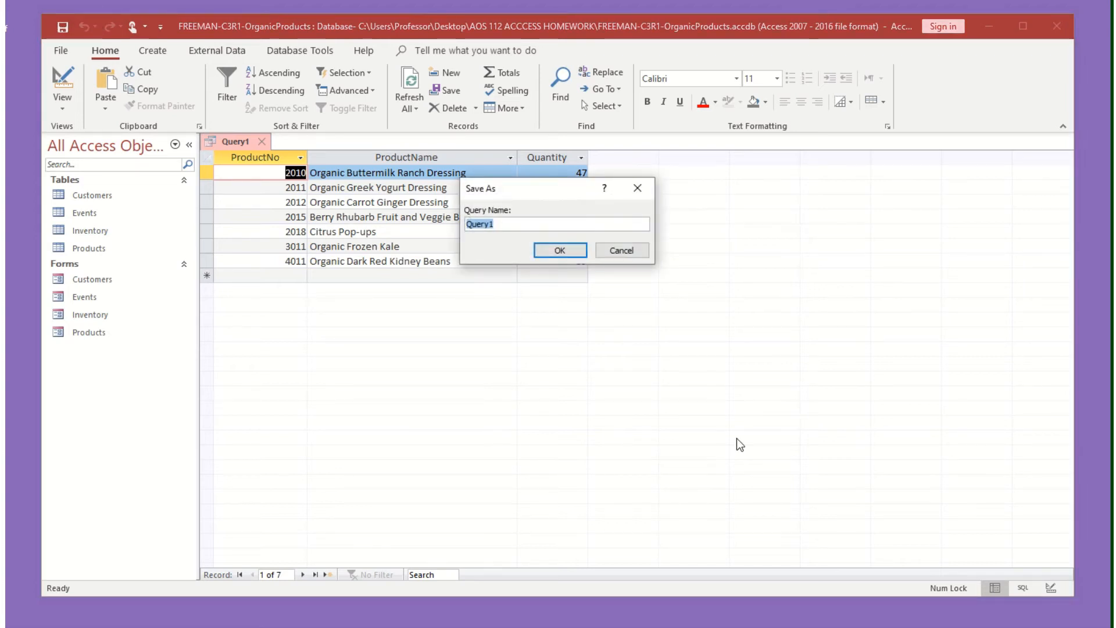
text(Inventror)
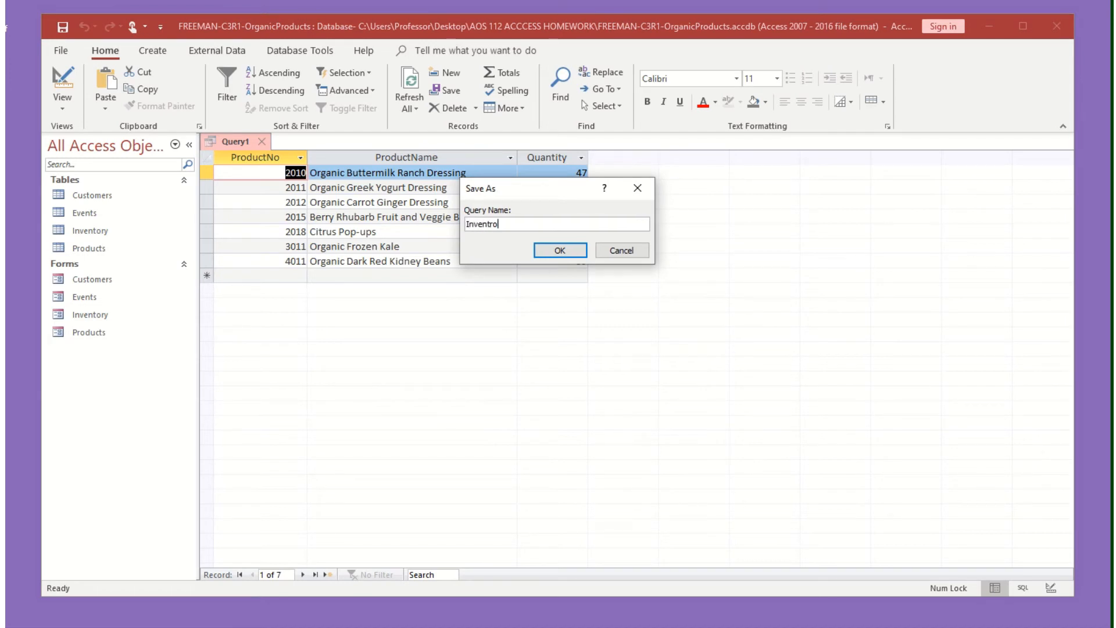
key(BackSpace)
key(BackSpace)
key(BackSpace)
text(ory under 100)
key(Return)
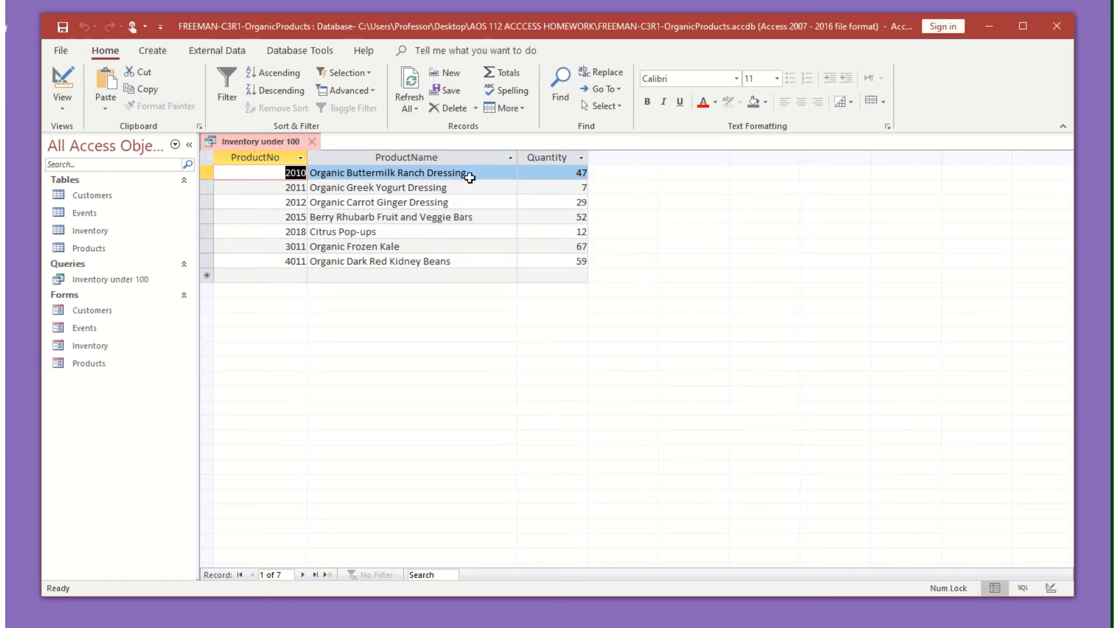
click(315, 142)
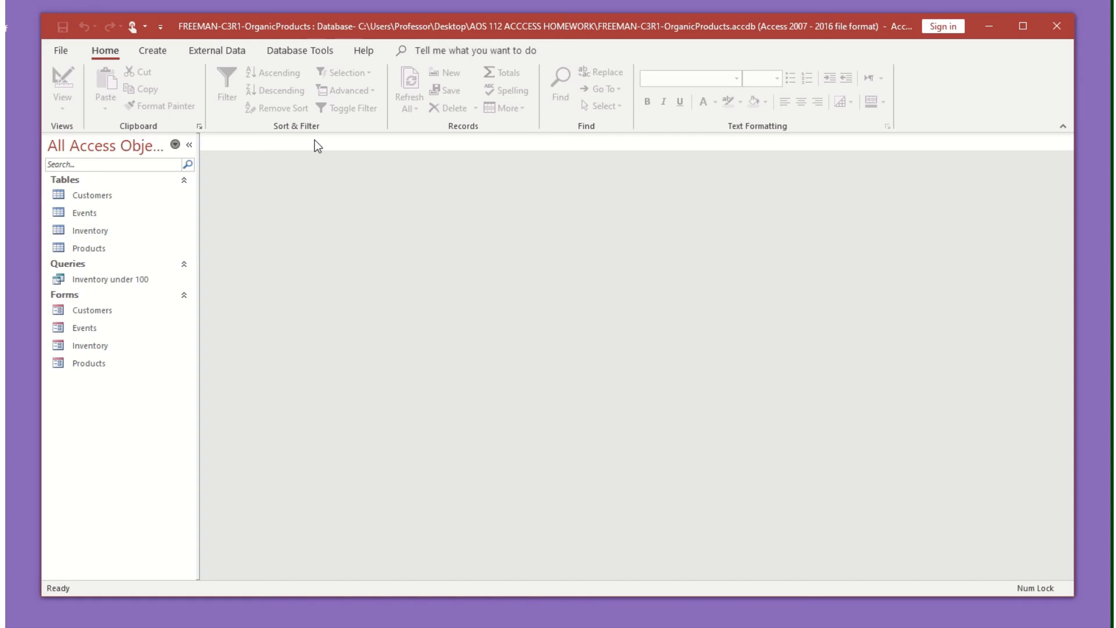
Create a basic report from the Inventory under 100 query.
click(116, 283)
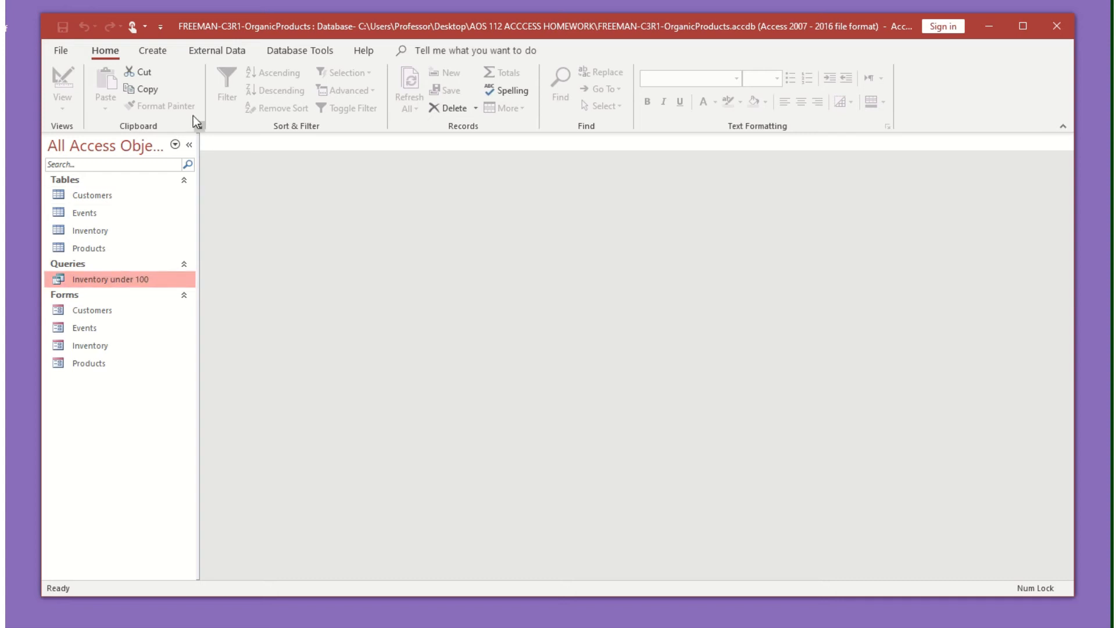
click(153, 49)
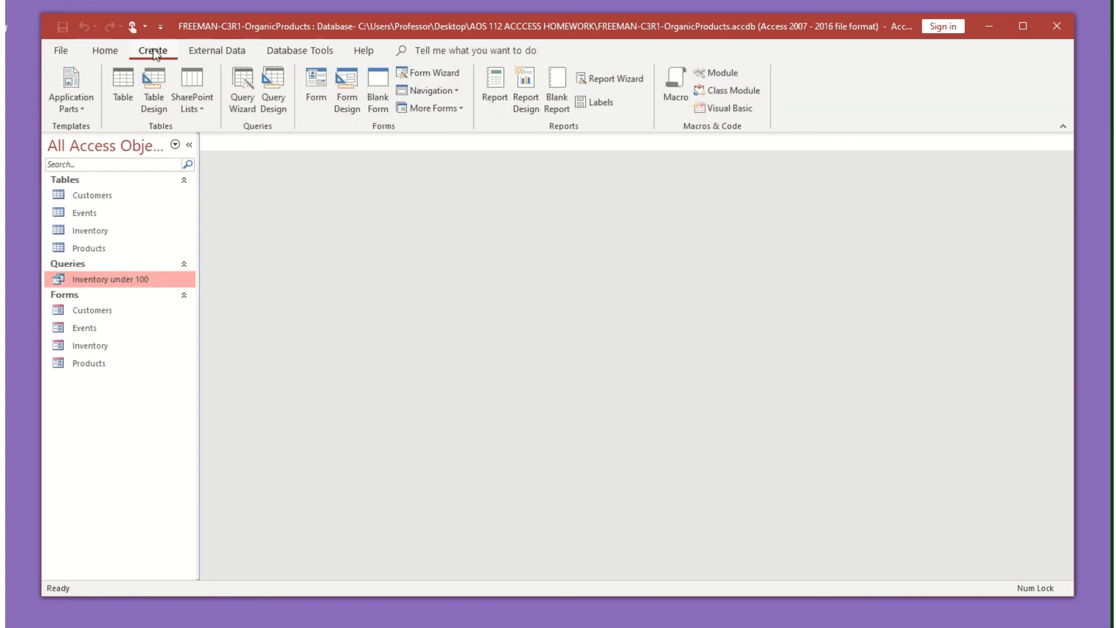
click(504, 86)
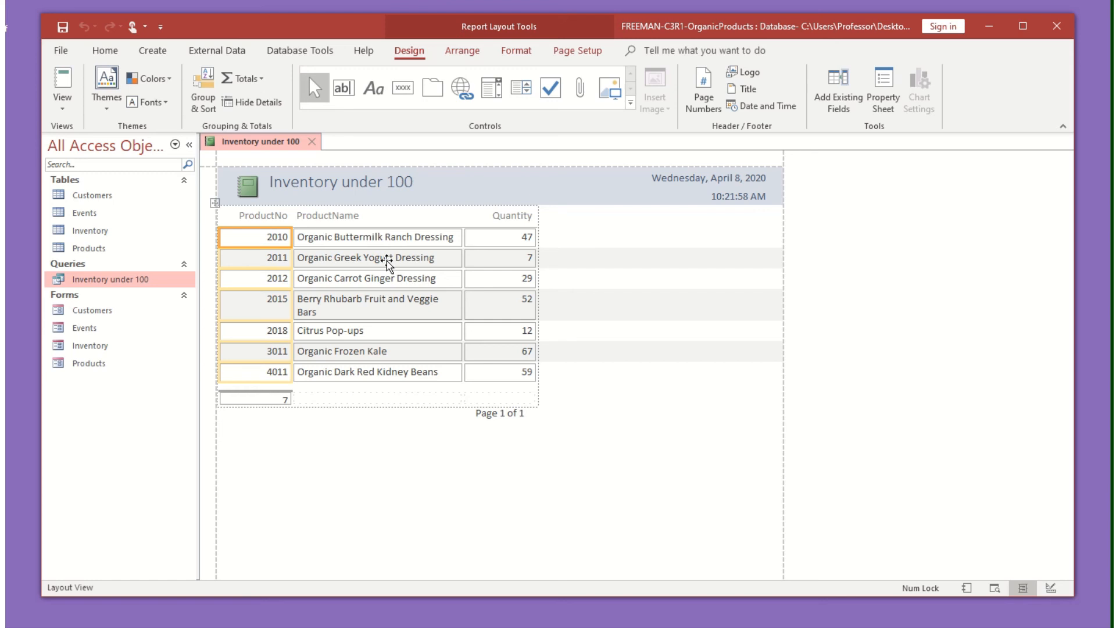
Apply the Office theme with the blue checkered edge to this report only.
click(103, 100)
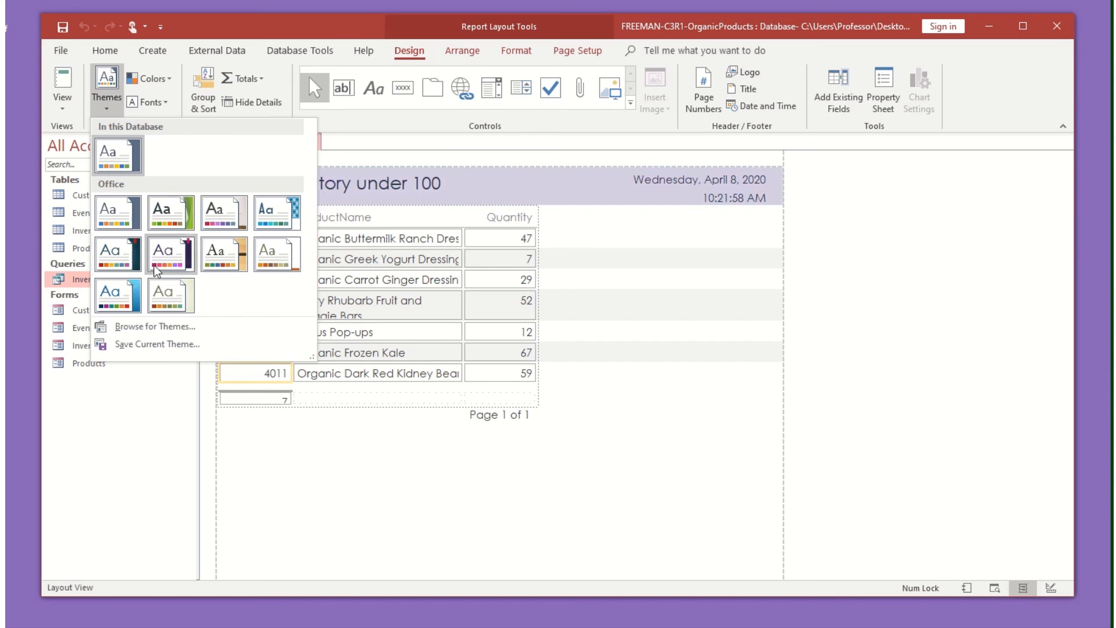
right_click(276, 222)
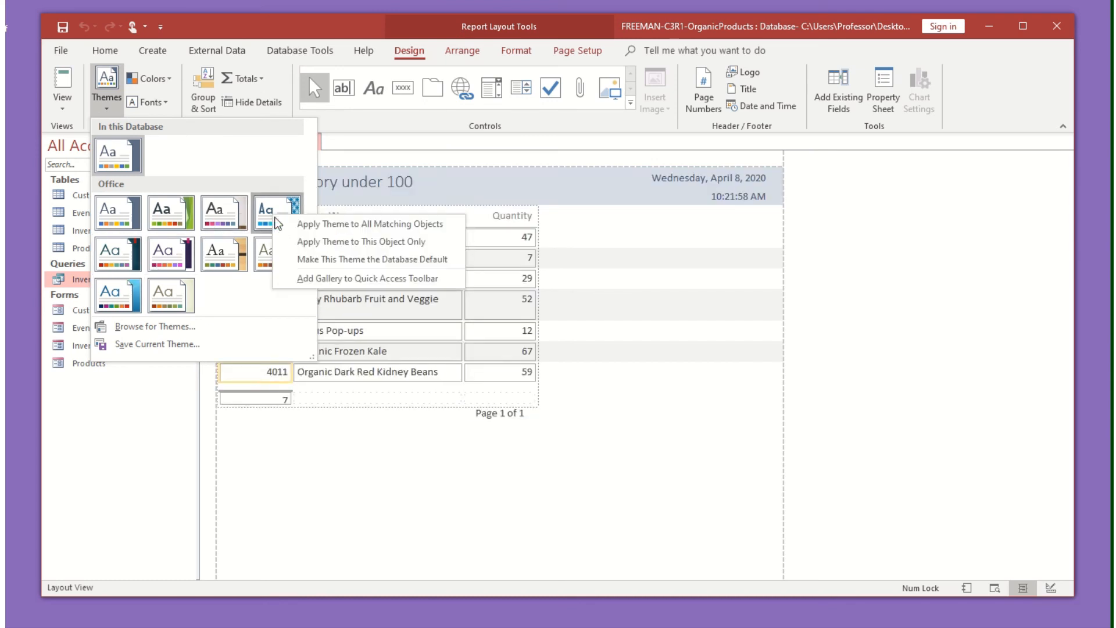
click(342, 242)
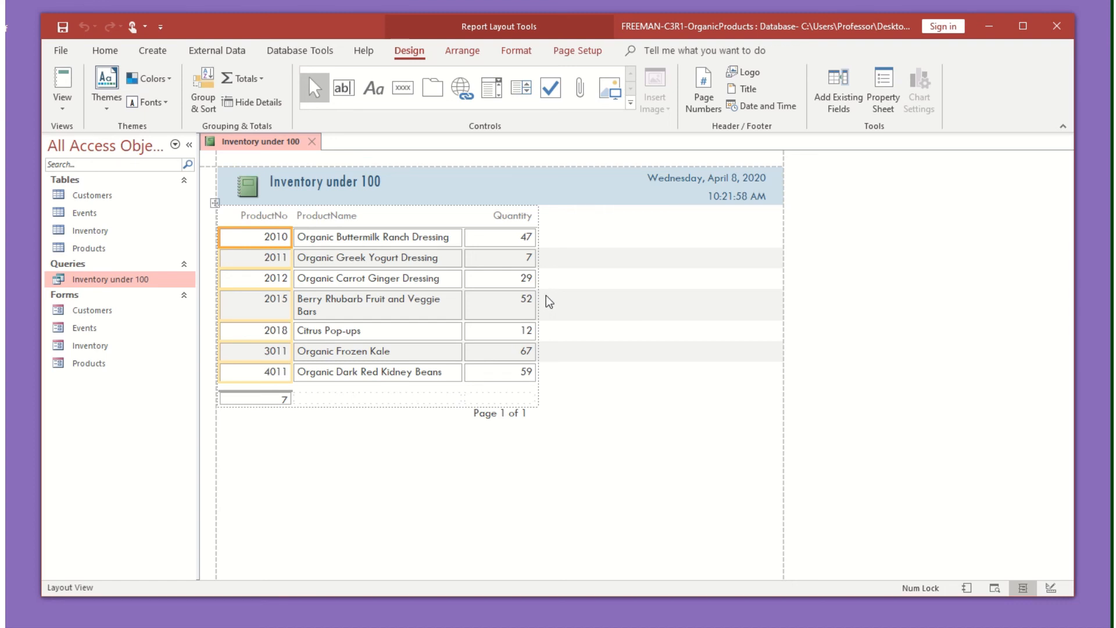
Make the total box below the ProductNo column slightly taller, then close the report, saving it as "Inventory under 100".
click(267, 399)
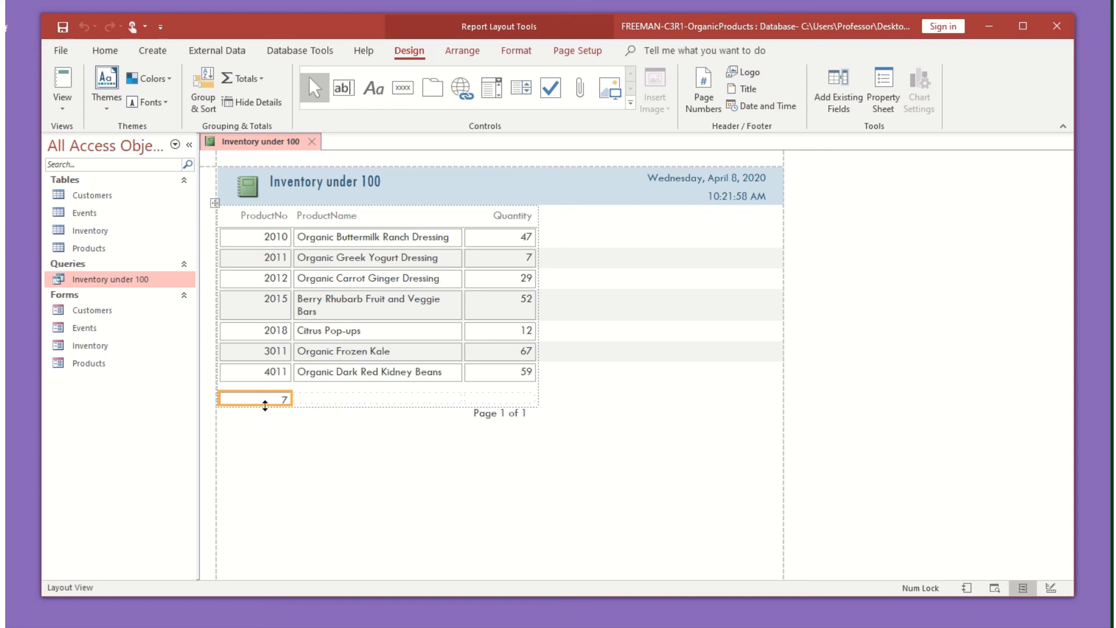
drag(265, 405, 265, 408)
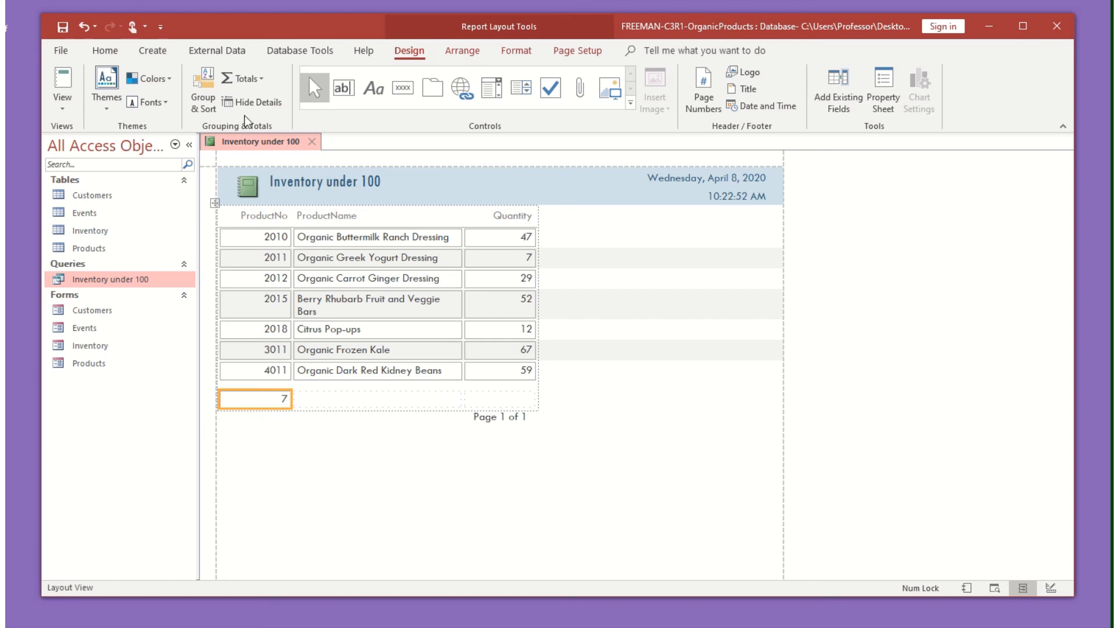
click(313, 142)
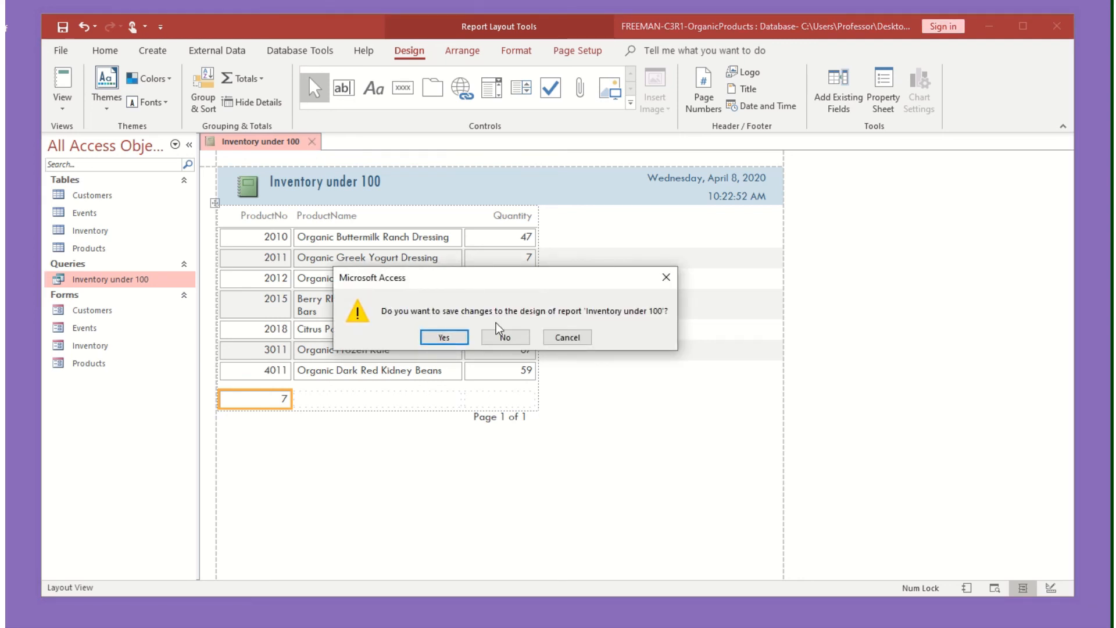
click(444, 329)
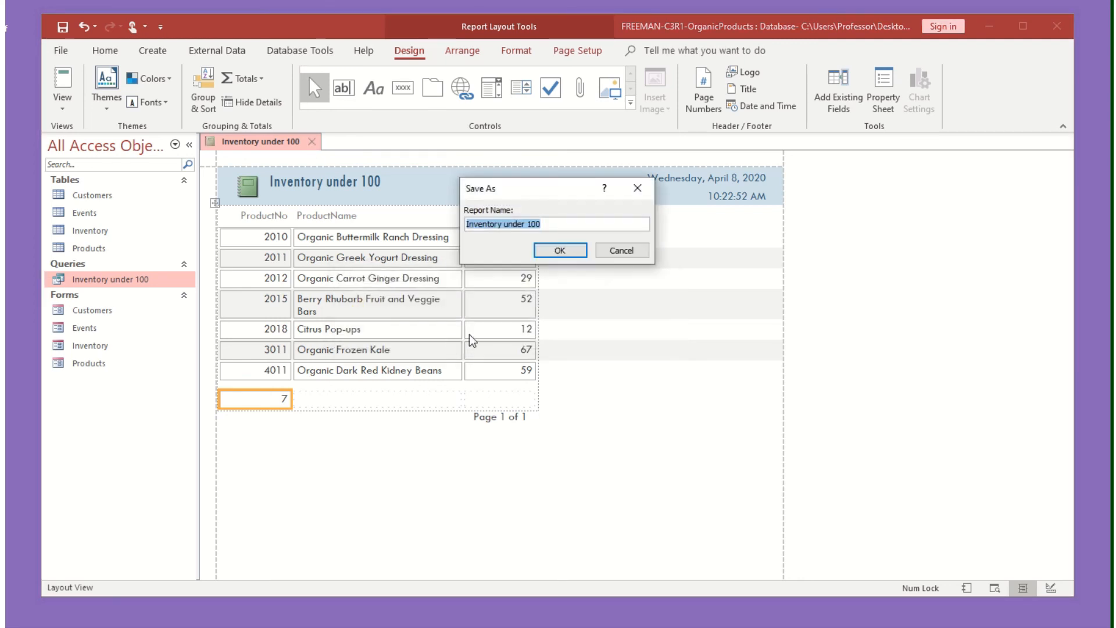
click(560, 251)
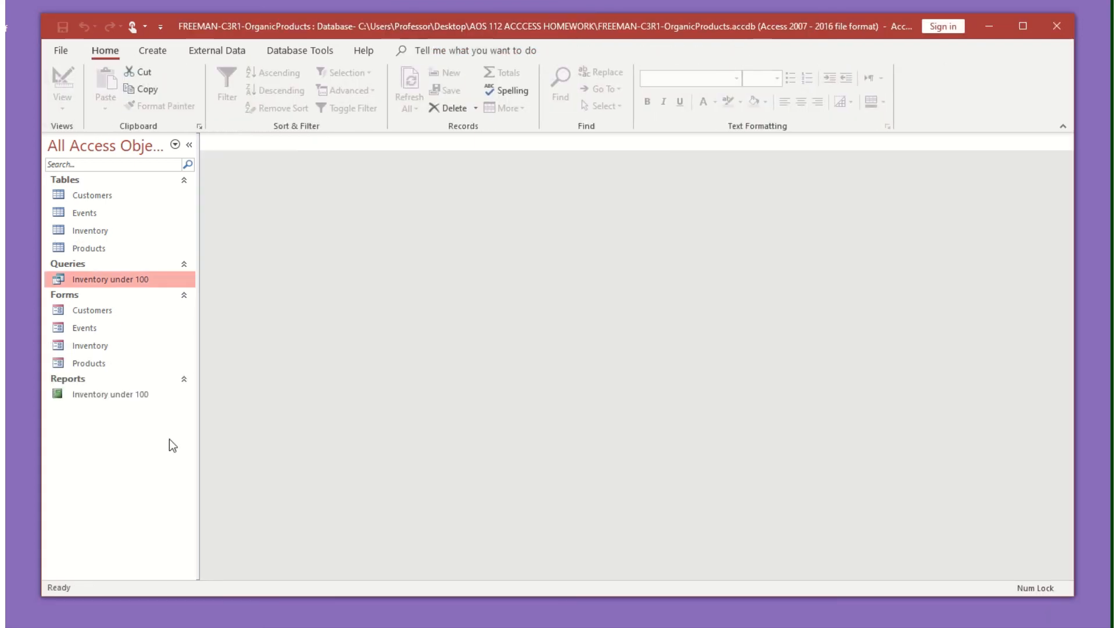